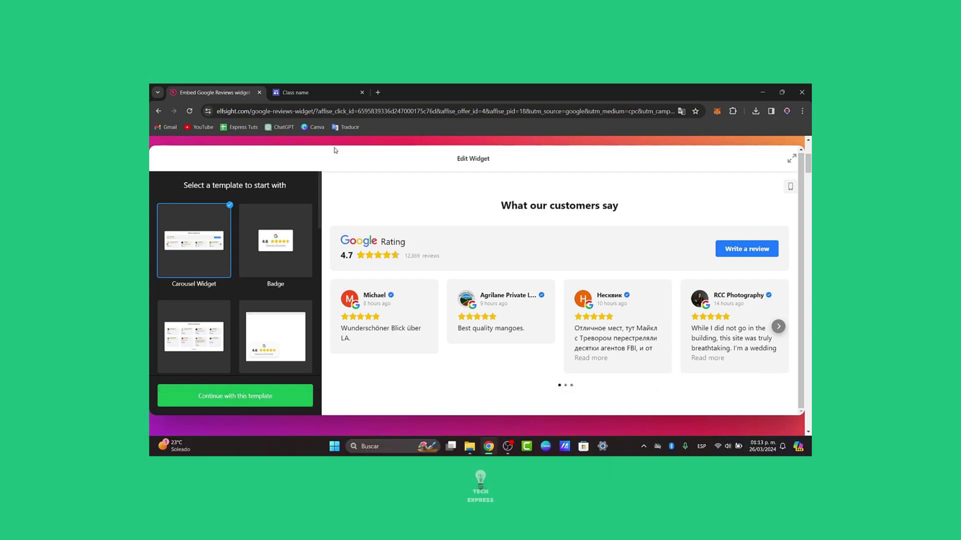
Step: Switch to the Class site and leave its editor for the Google Sites home page
click(295, 93)
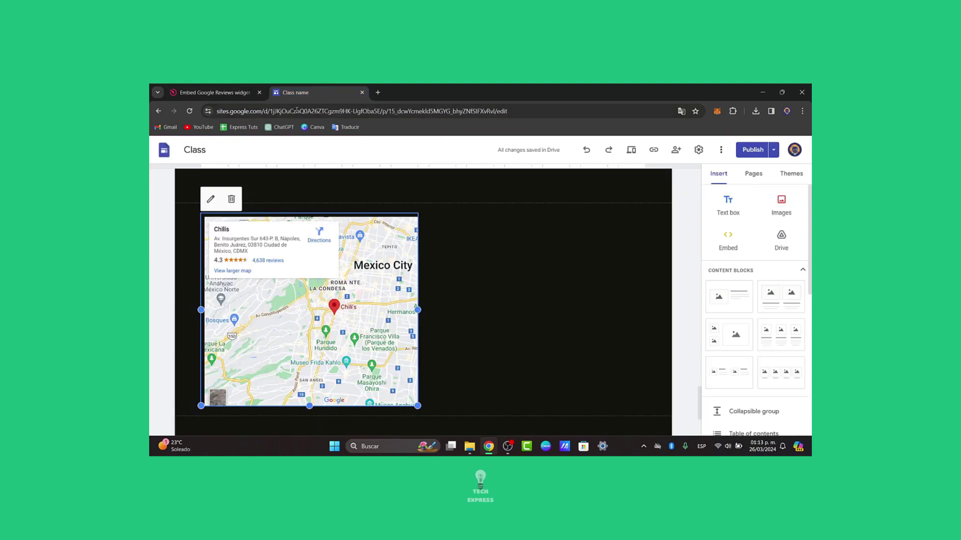
click(161, 157)
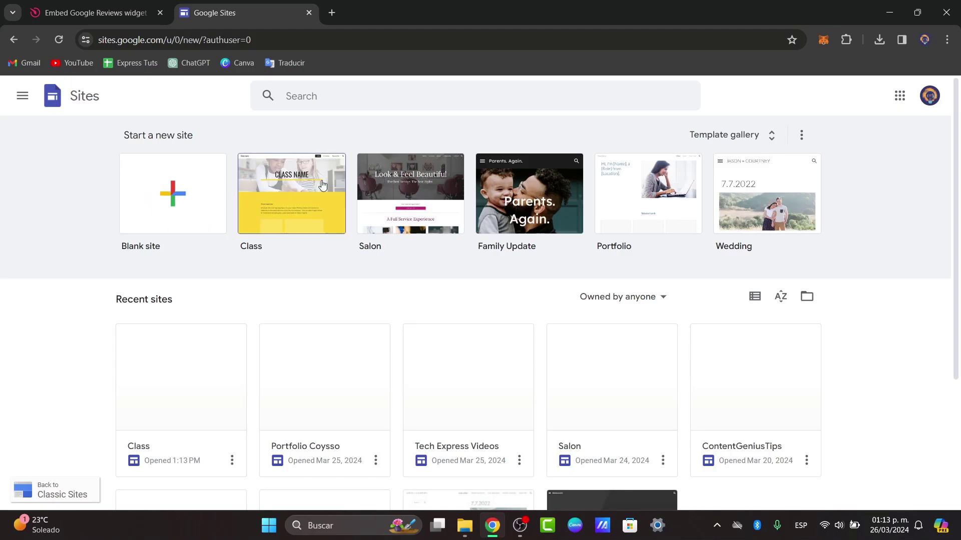
click(733, 135)
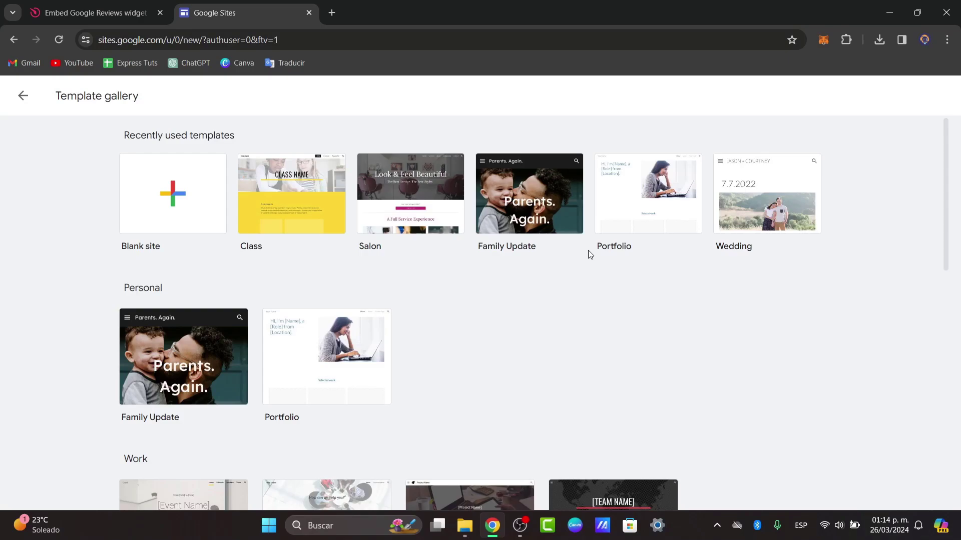
scroll(568, 263, down, 6)
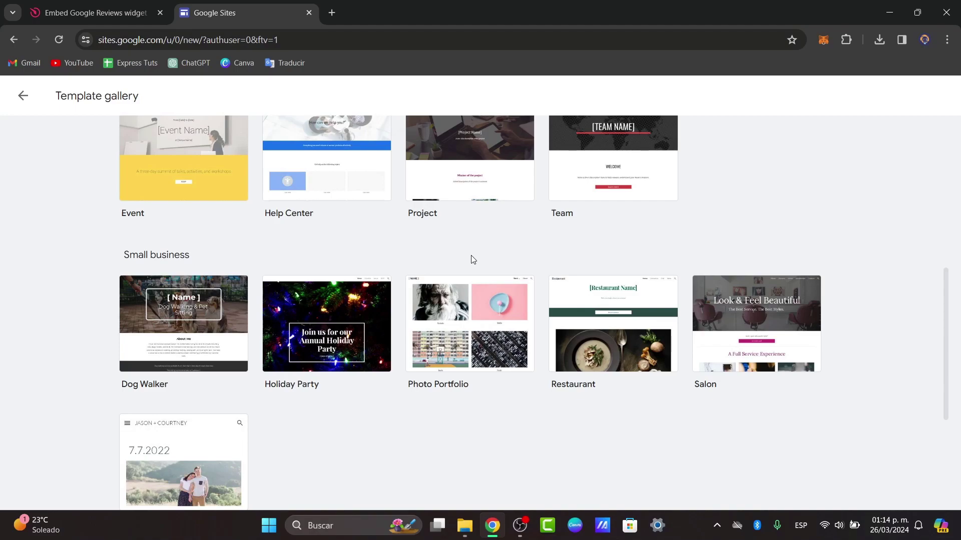
scroll(474, 259, up, 5)
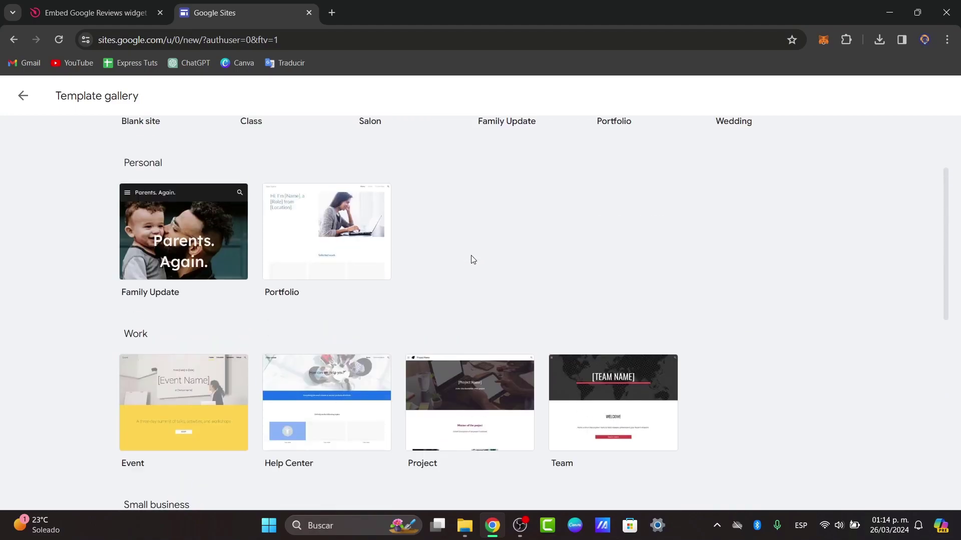
scroll(471, 258, up, 3)
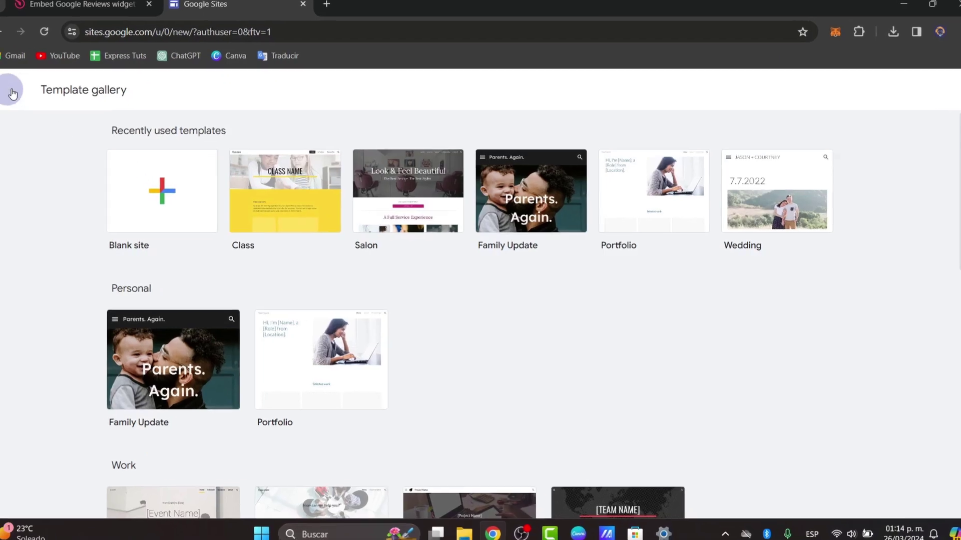
click(12, 93)
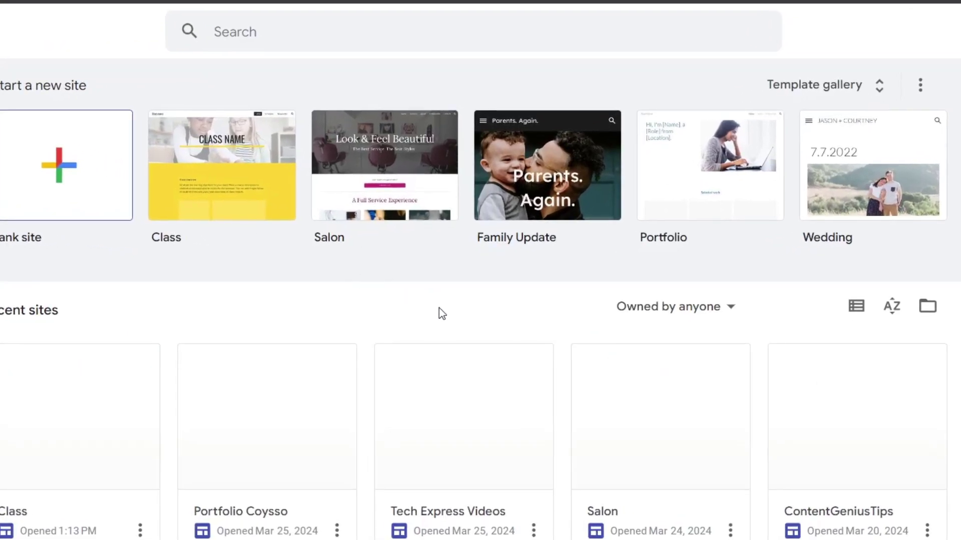
scroll(440, 310, down, 4)
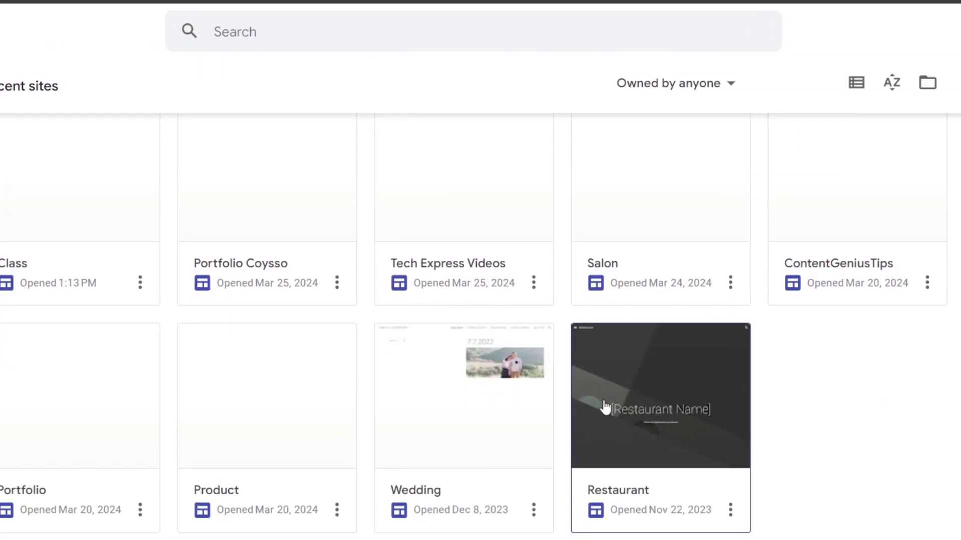
Step: Open the Portfolio Coysso site in the editor, then return to the Elfsight reviews builder
click(301, 192)
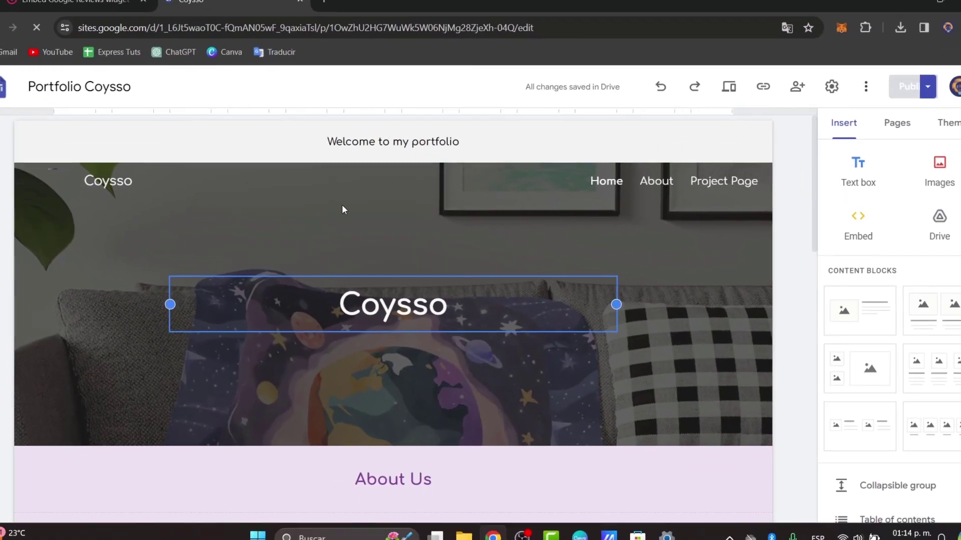
scroll(350, 209, down, 6)
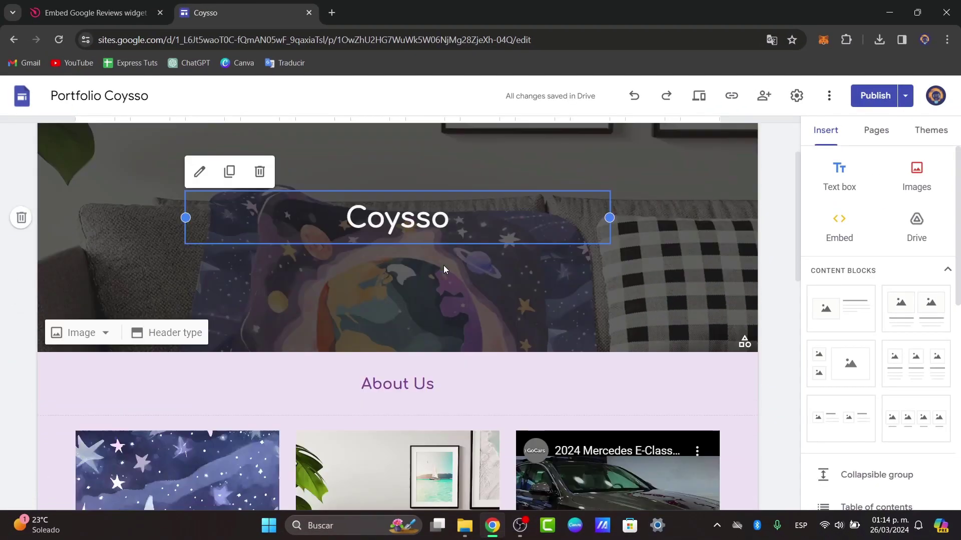
scroll(493, 260, down, 10)
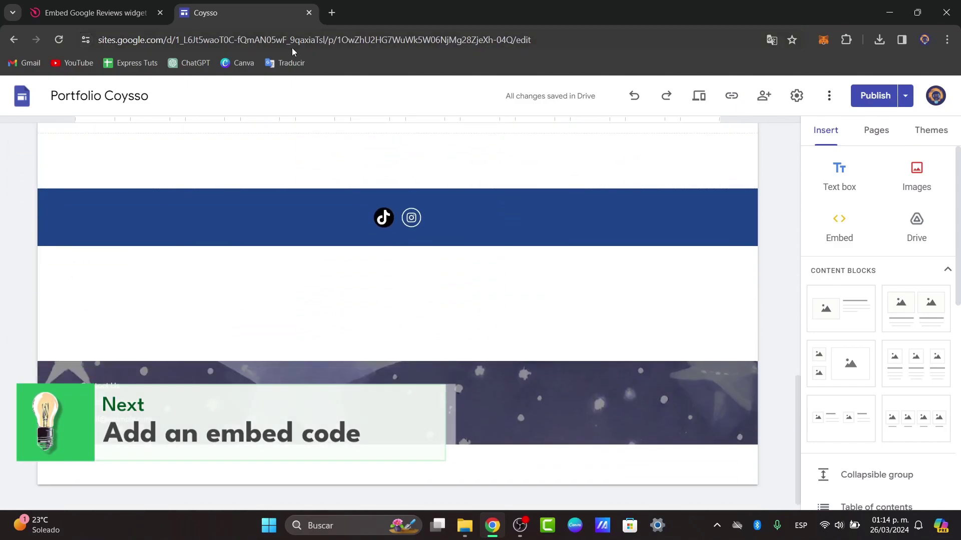
click(128, 19)
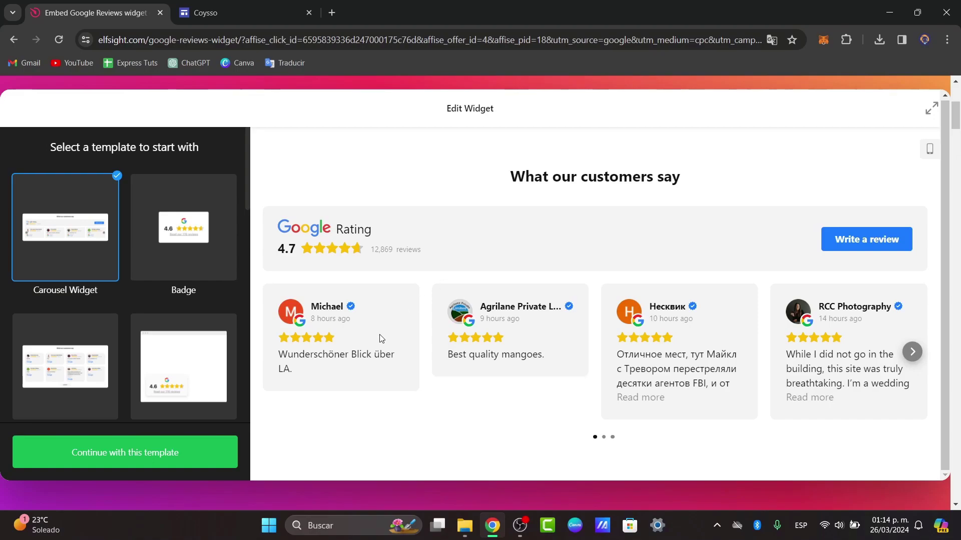
Step: Continue with the grid reviews template and start entering the business name and address
click(86, 352)
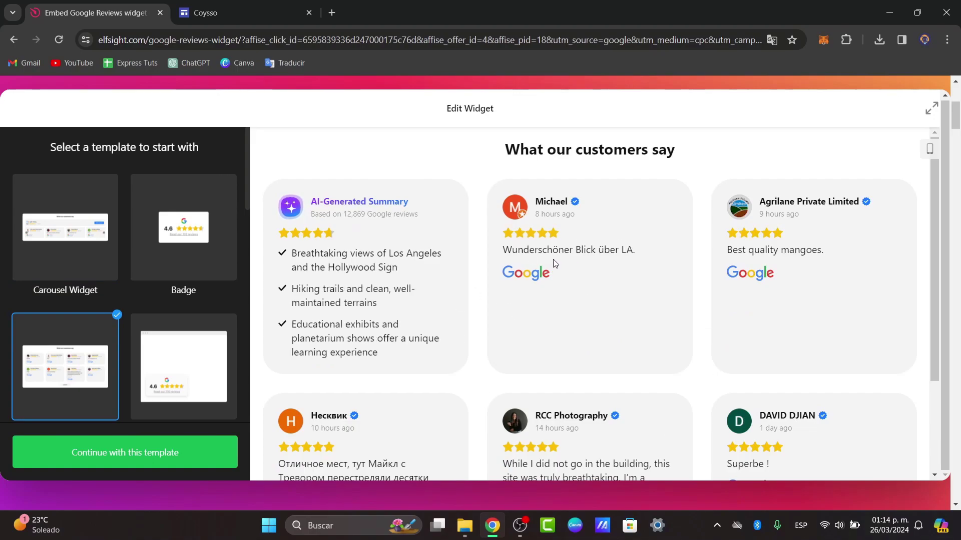
click(130, 458)
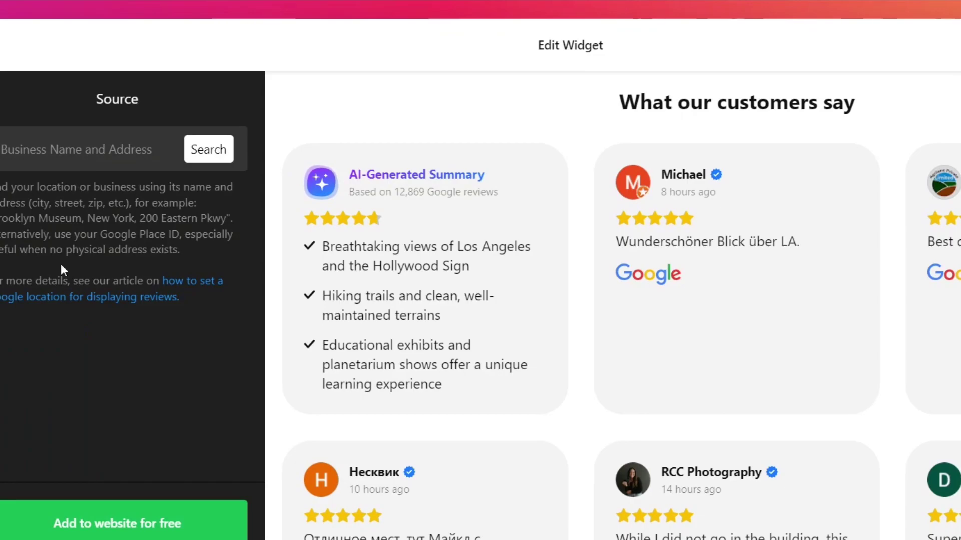
click(179, 148)
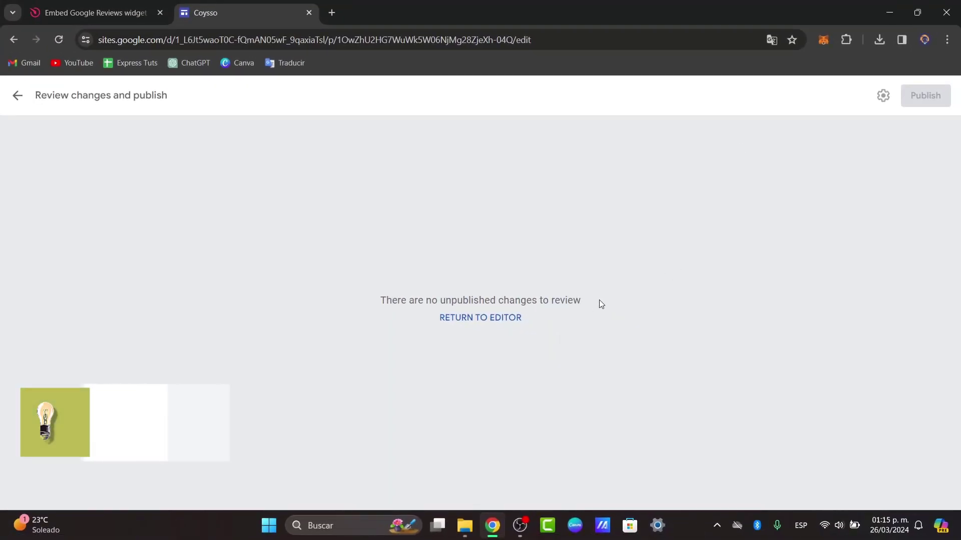
Step: Open the published Coysso site in a new tab, then sign into Elfsight with the Google account
click(17, 96)
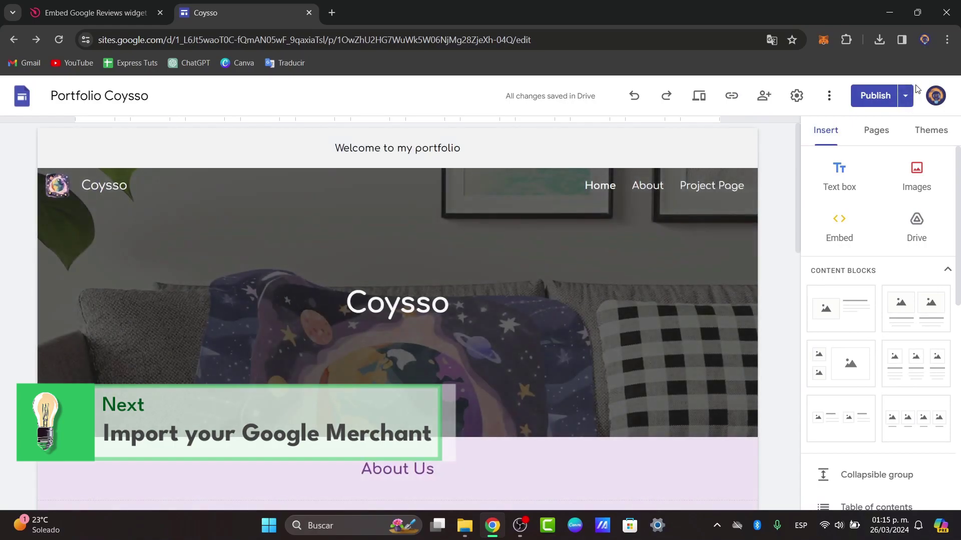
click(905, 95)
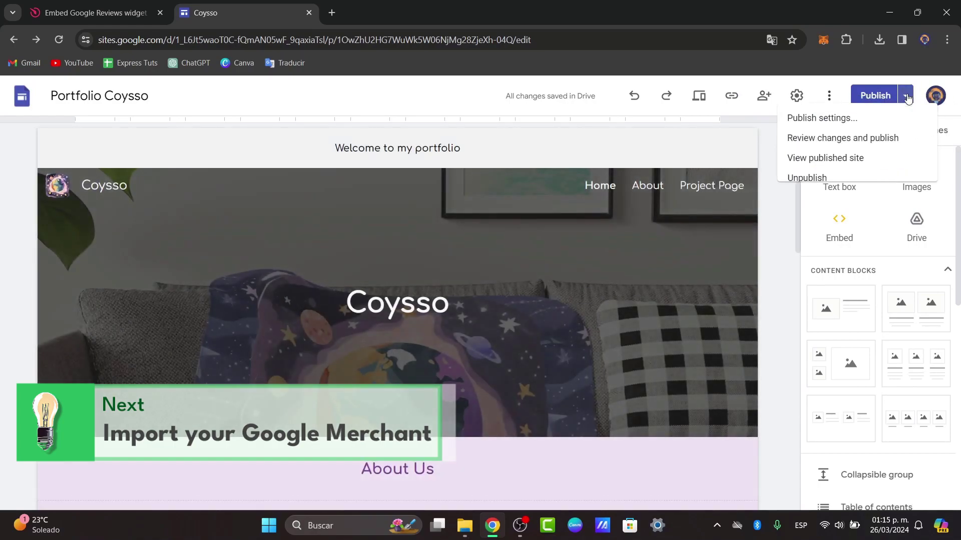
click(824, 165)
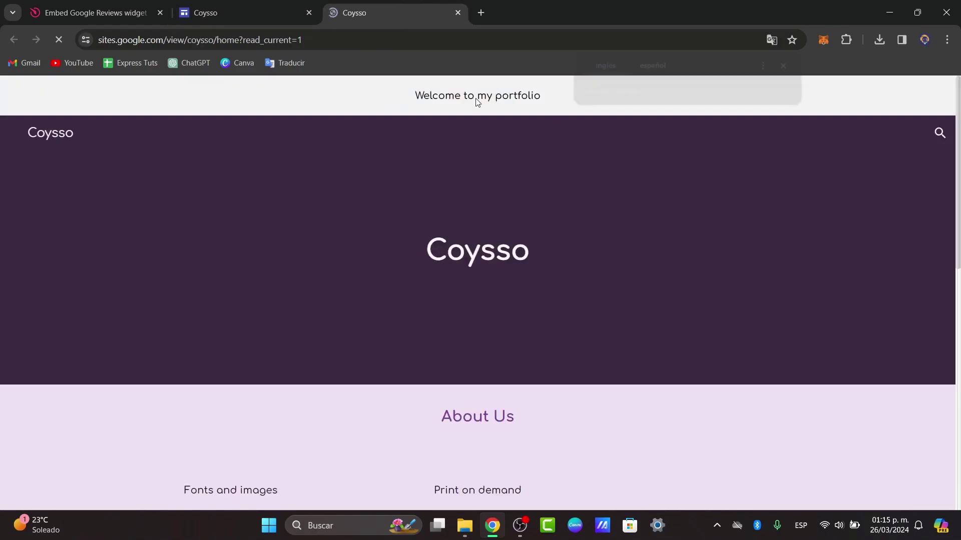
key(ctrl+1)
click(791, 234)
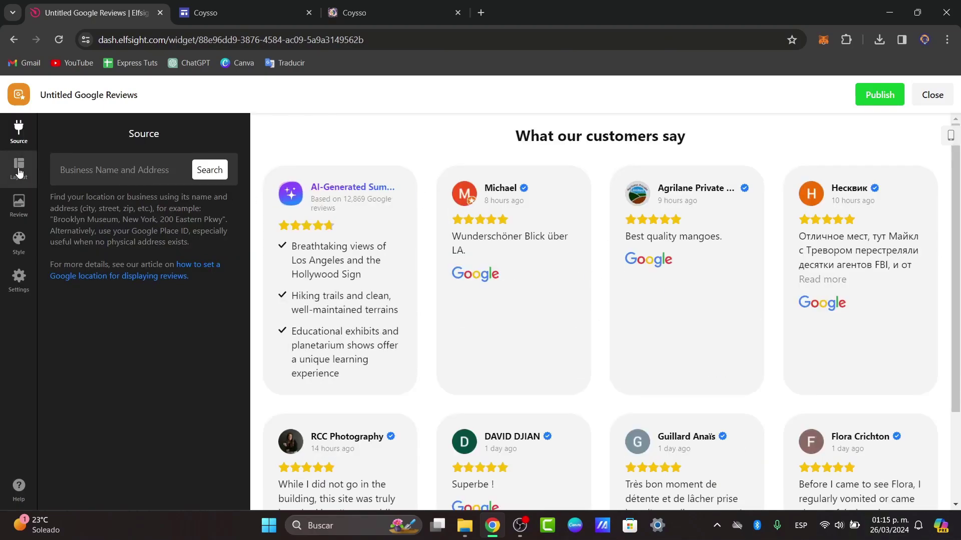
Step: Set Review Style to the third speech-bubble option and Review Source Style to Google-badged avatars
click(19, 167)
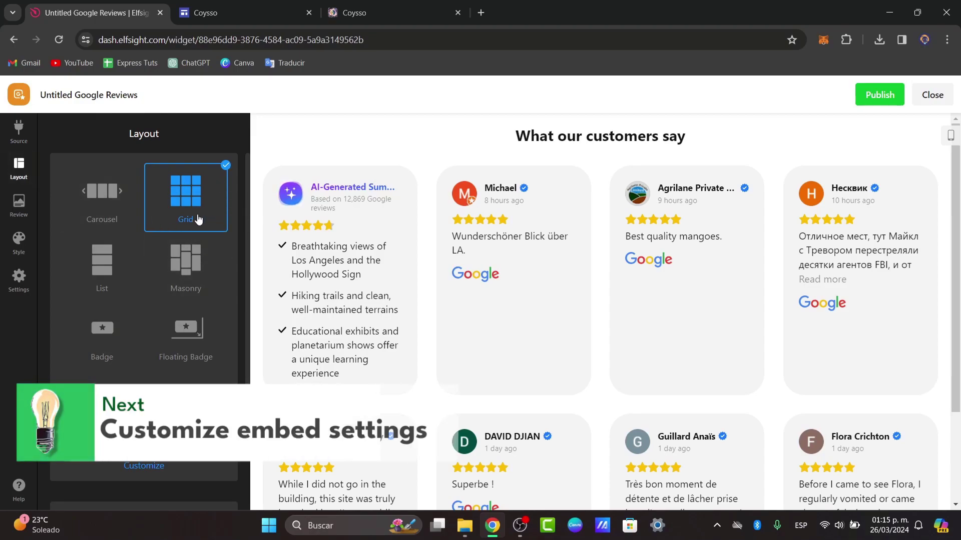
click(19, 204)
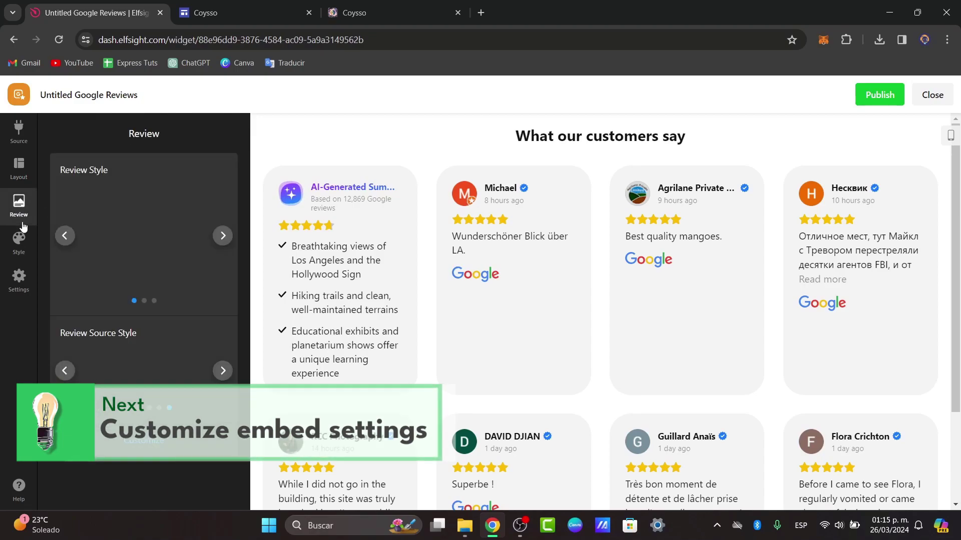
click(232, 236)
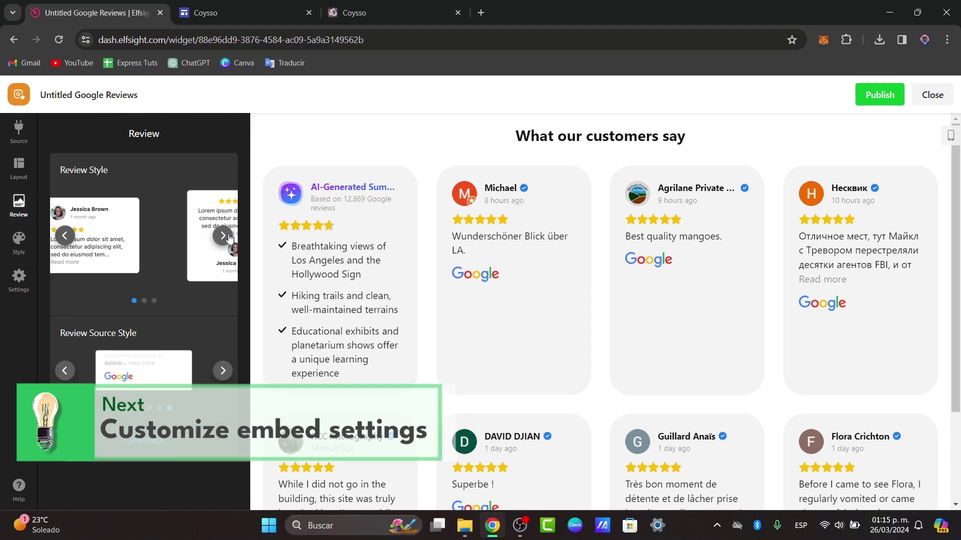
click(231, 236)
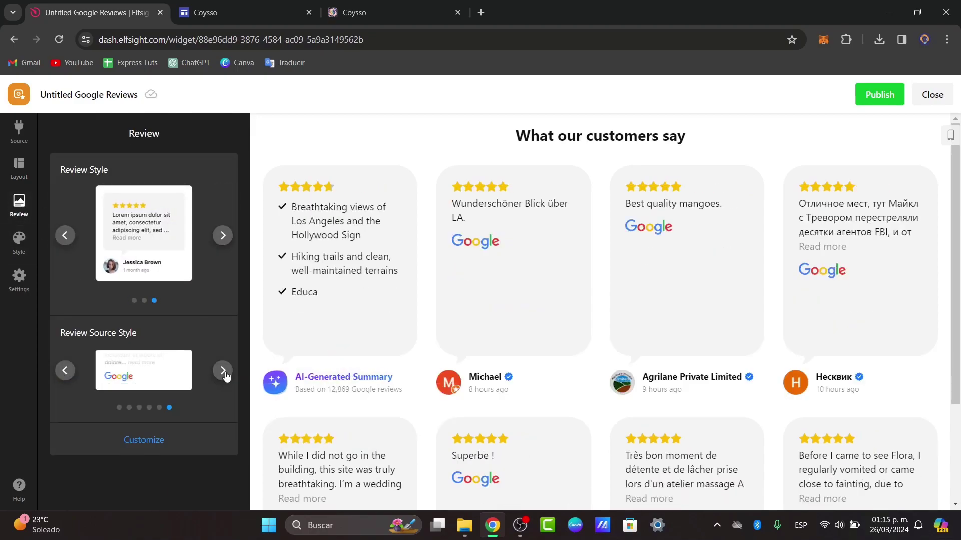
click(223, 371)
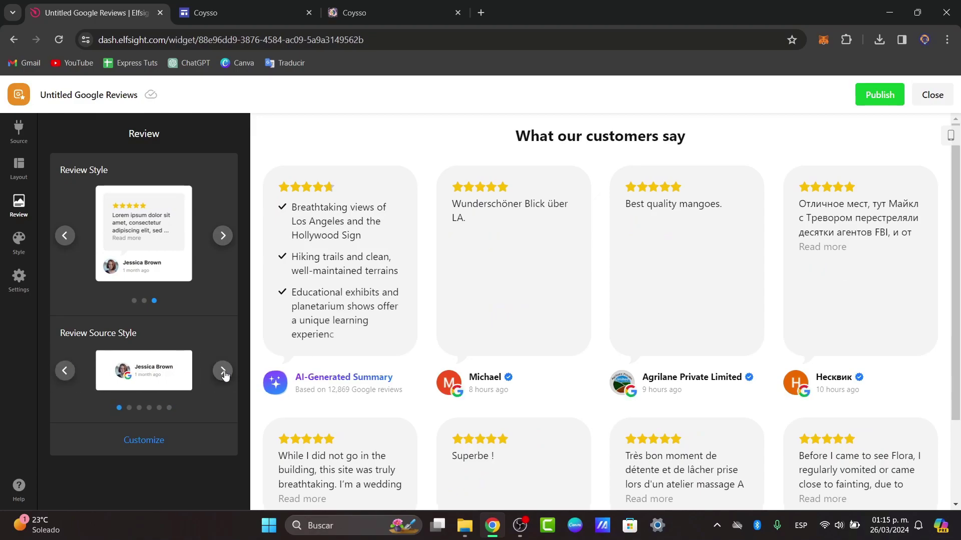
click(145, 441)
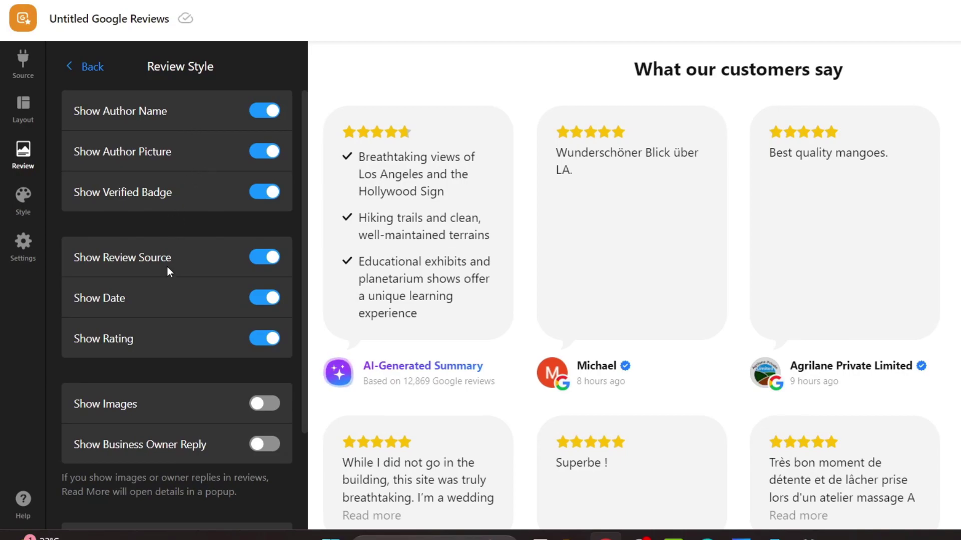
scroll(262, 407, down, 3)
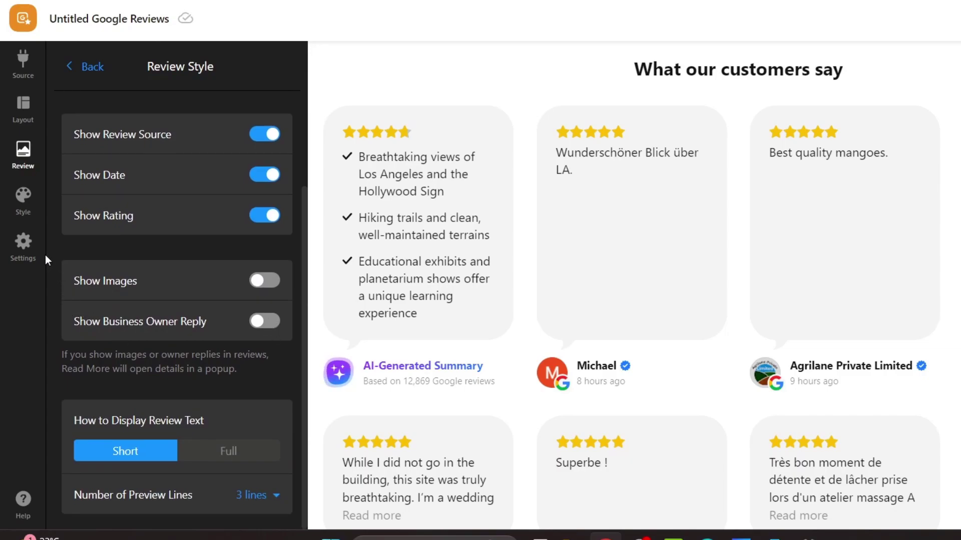
Step: Try orange and yellow as the widget accent colour, settling on yellow
click(23, 200)
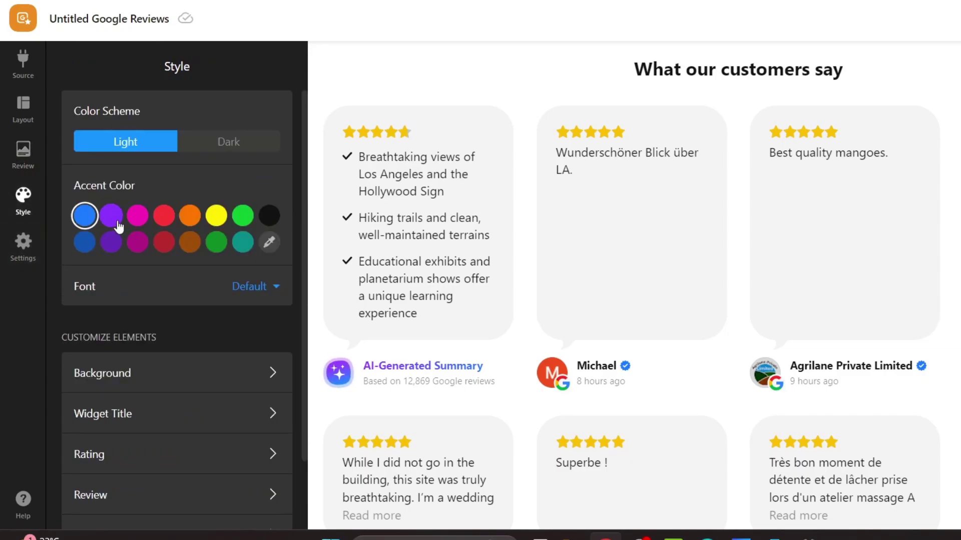
click(190, 215)
click(215, 221)
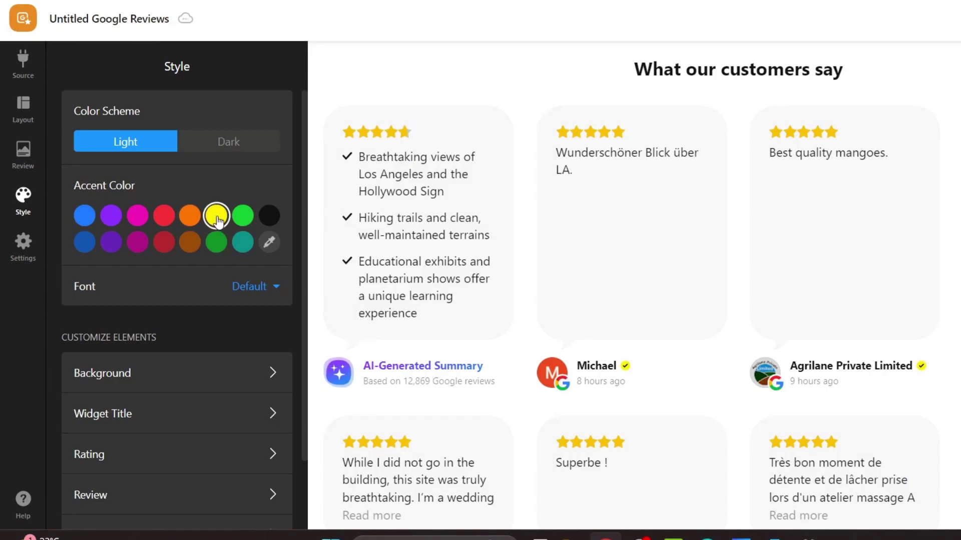
click(190, 221)
click(219, 224)
click(212, 376)
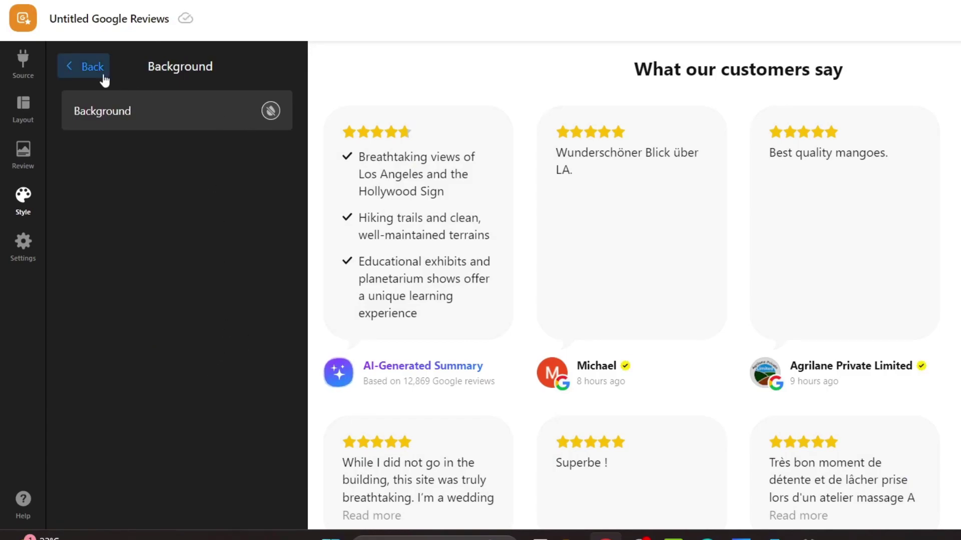
click(80, 68)
Step: Set the Widget Title links colour to red and confirm it
scroll(156, 300, down, 2)
click(148, 335)
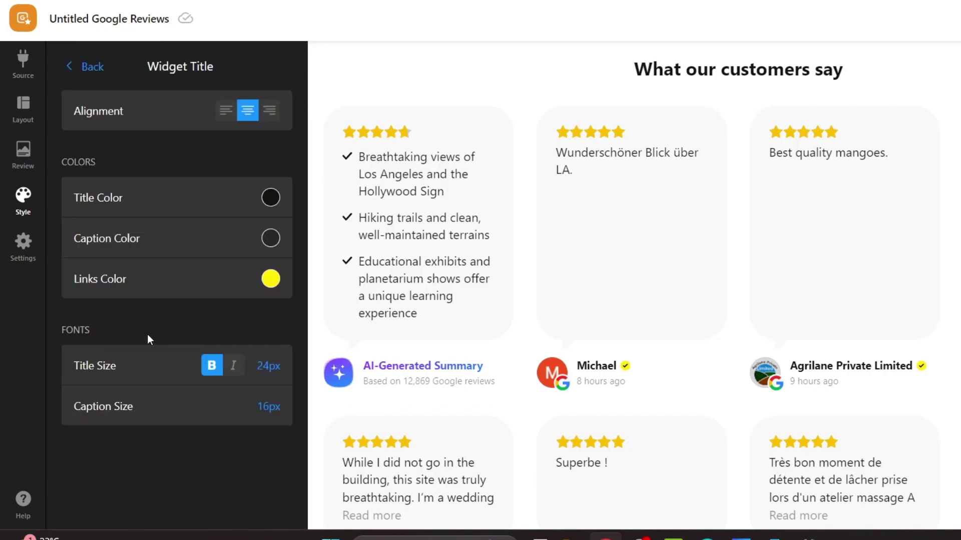
click(265, 280)
click(189, 423)
click(166, 424)
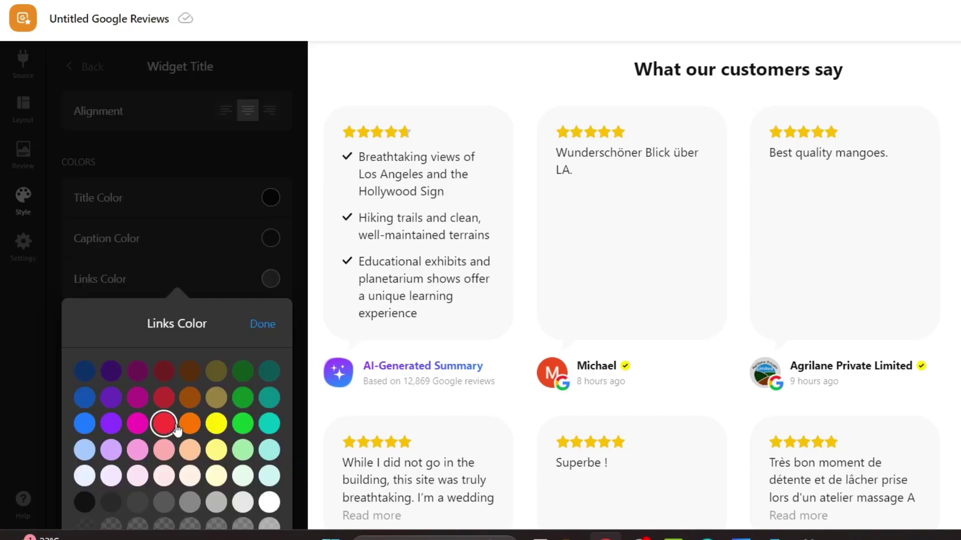
click(217, 268)
click(93, 68)
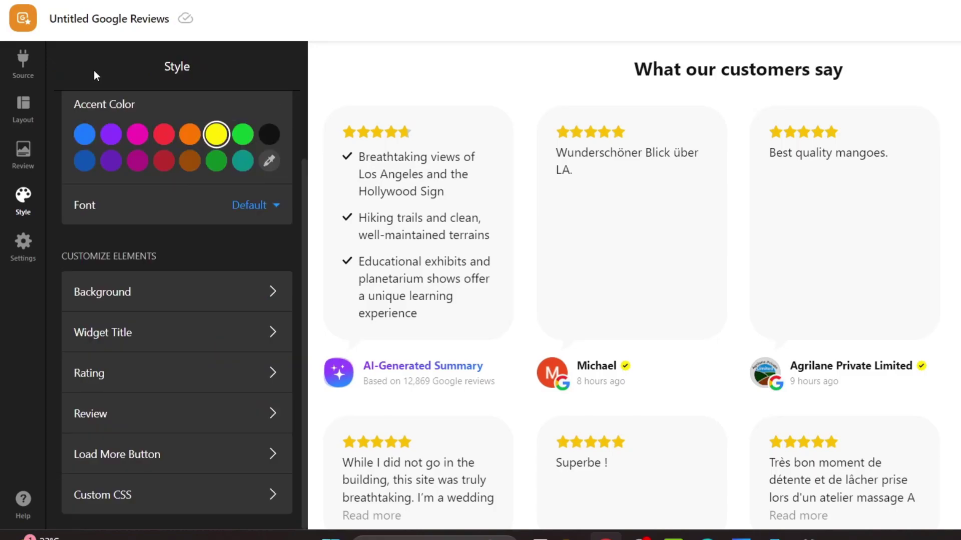
click(23, 242)
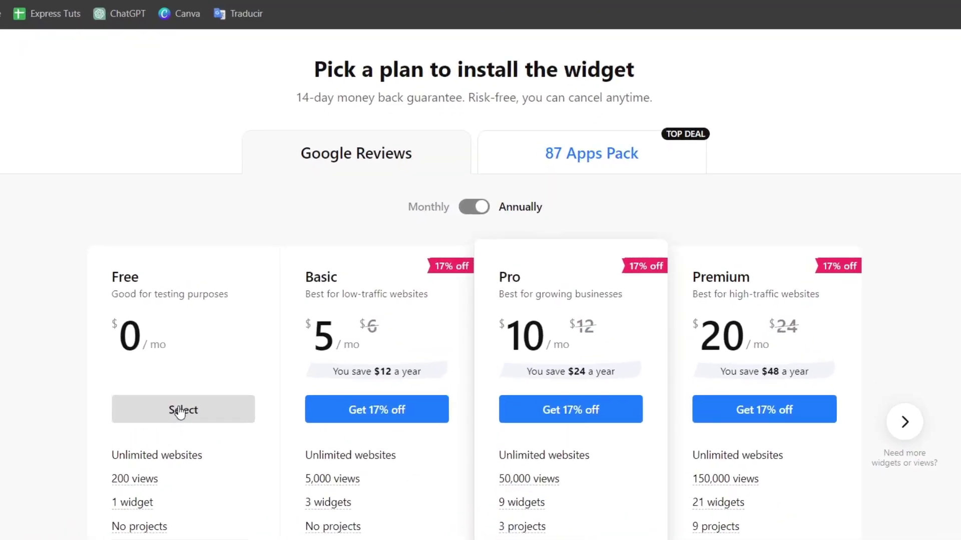
Step: Choose the Free plan on the Elfsight pricing page to reach the embed code
scroll(151, 420, down, 3)
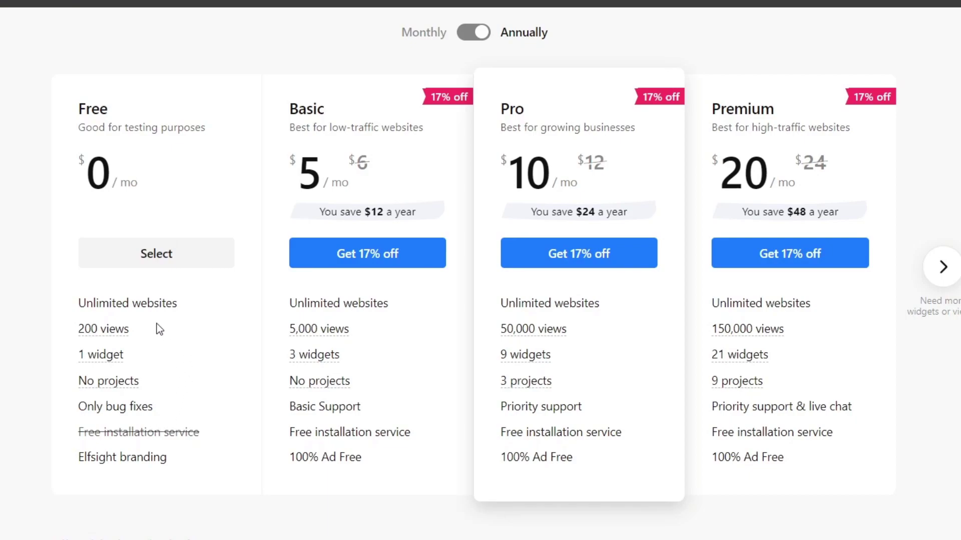
click(177, 248)
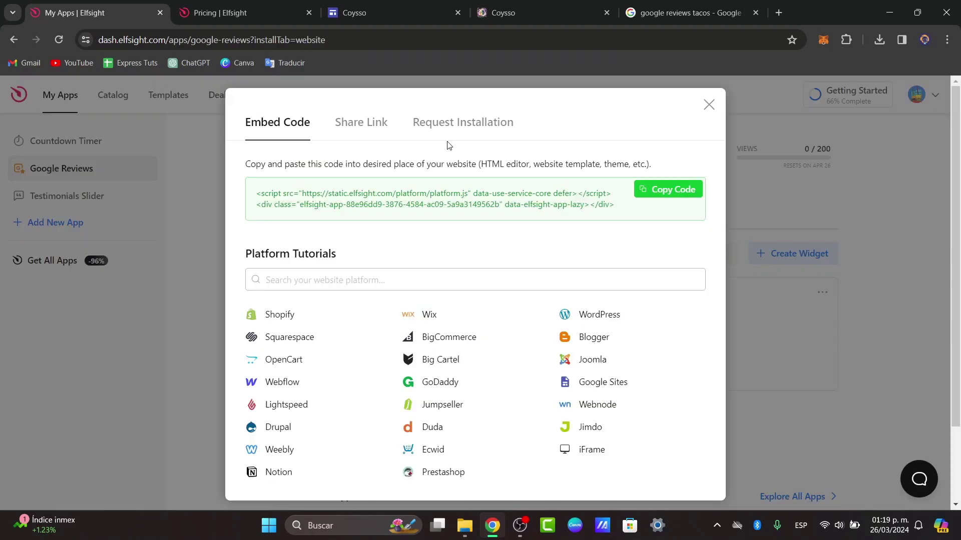
Step: Check the published Coysso site and the tacos reviews search, then return to the site editor
click(524, 4)
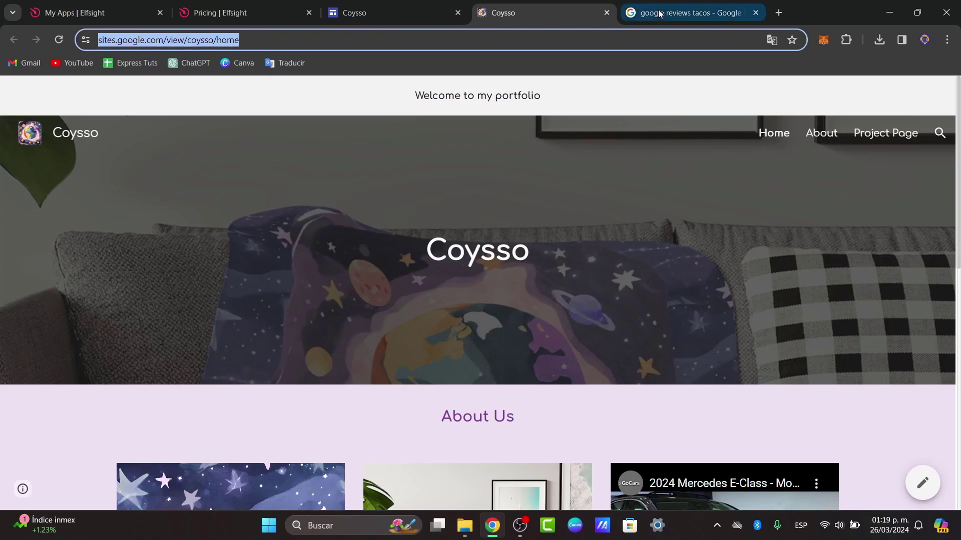
click(677, 15)
click(509, 13)
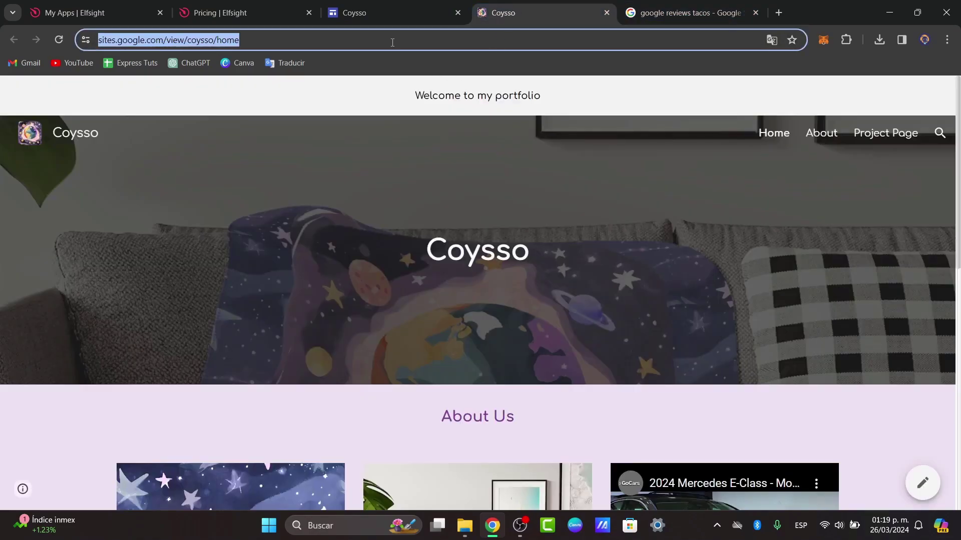
click(390, 13)
scroll(556, 348, down, 15)
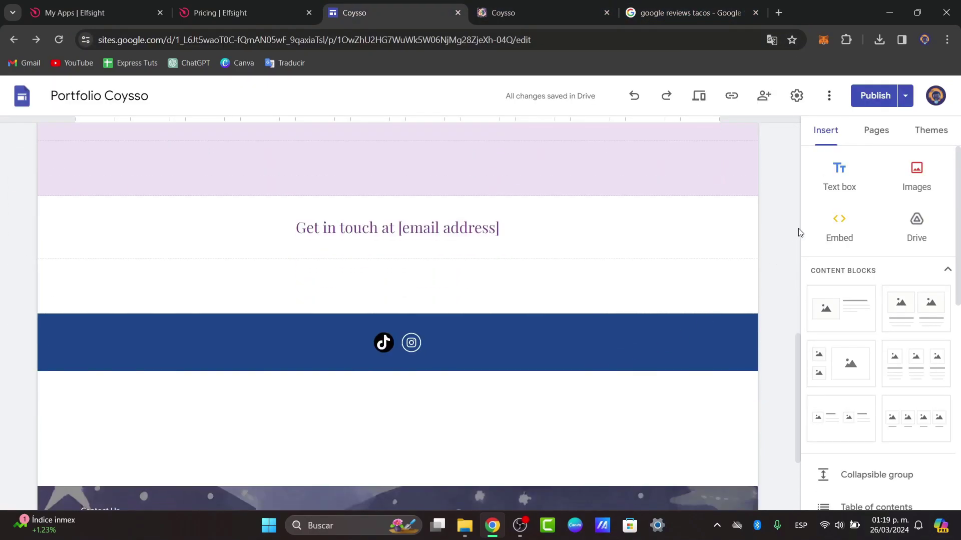
Step: Paste the copied Elfsight code into a new Embed code block and preview it
click(853, 235)
click(389, 269)
text(<script src="https://static.elfsight.com/platform/platform.js" data-use-service-core defer></script> <div class="elfsight-app-88e96dd9-3876-4584-ac09-5a9a3149562b" data-elfsight-app-lazy></div>)
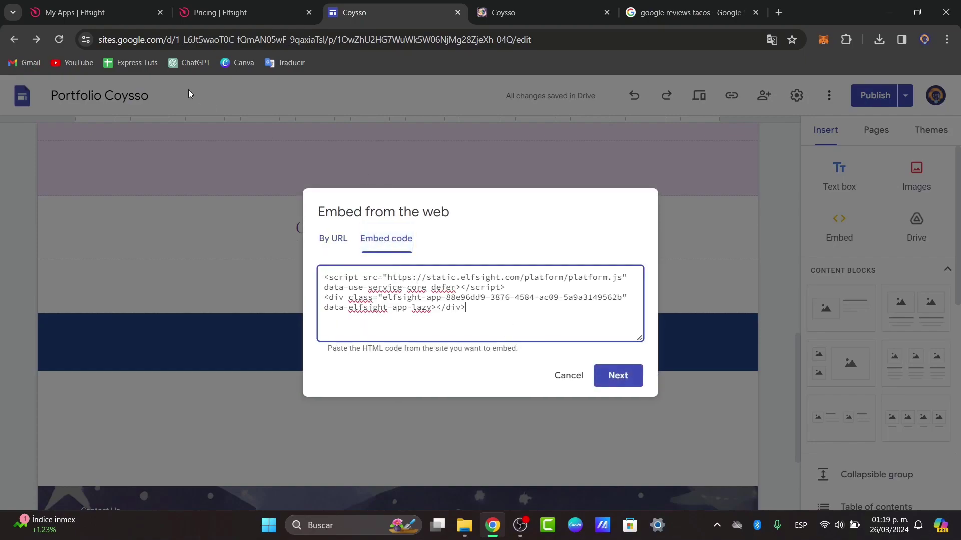
click(638, 385)
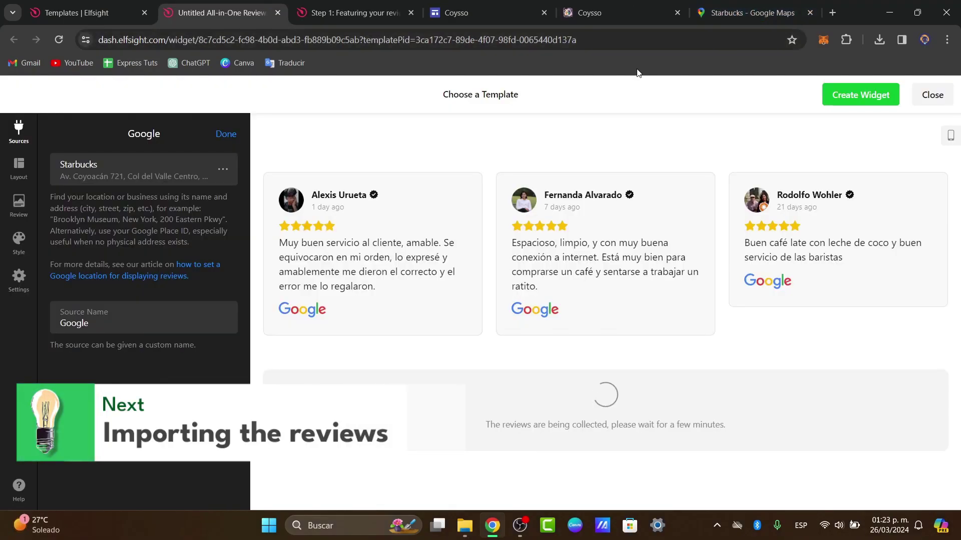
Step: Finish the Starbucks Google source in Elfsight, consulting the Starbucks map and help article
click(742, 20)
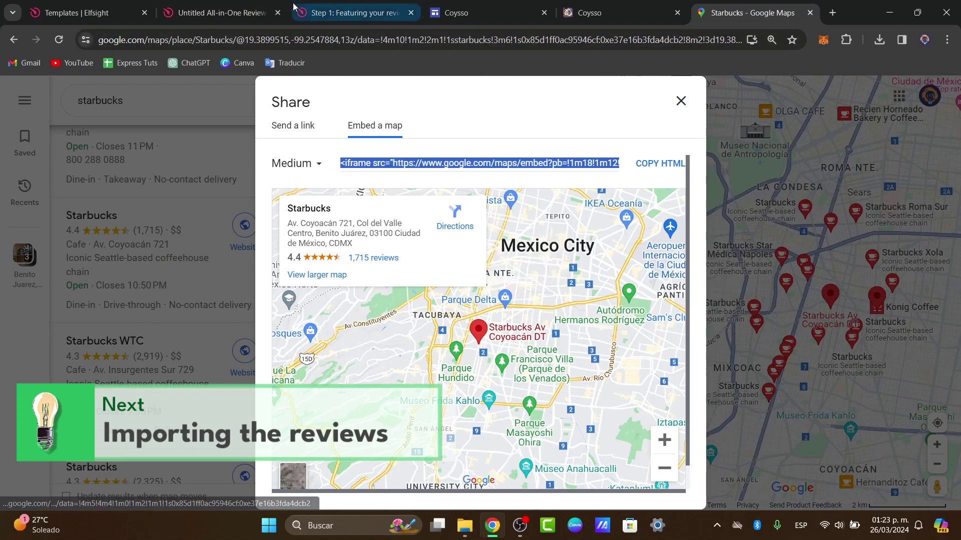
click(240, 3)
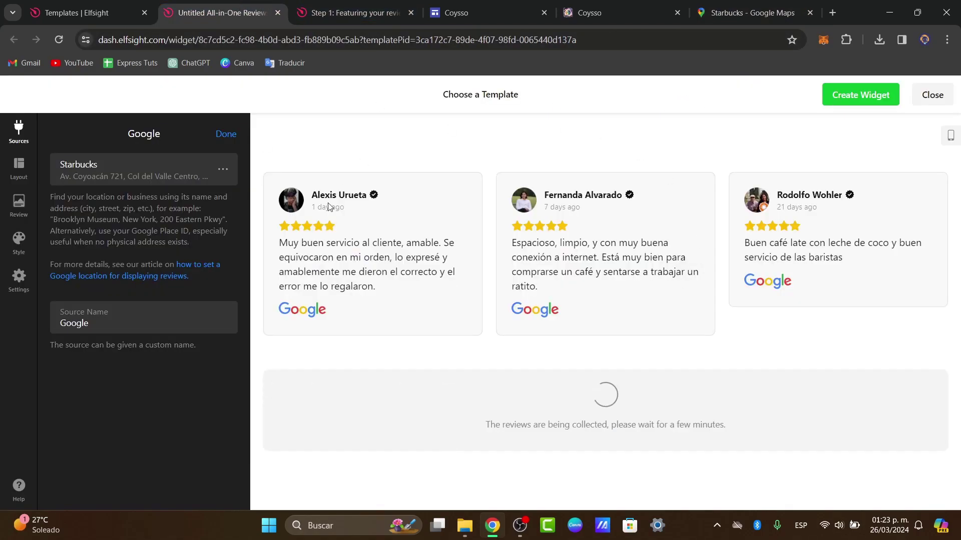
click(230, 133)
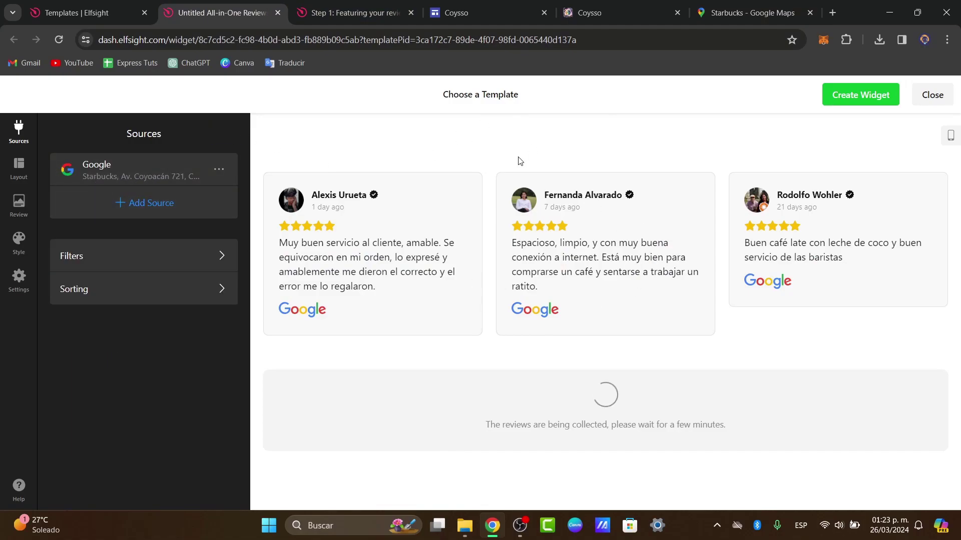
click(746, 11)
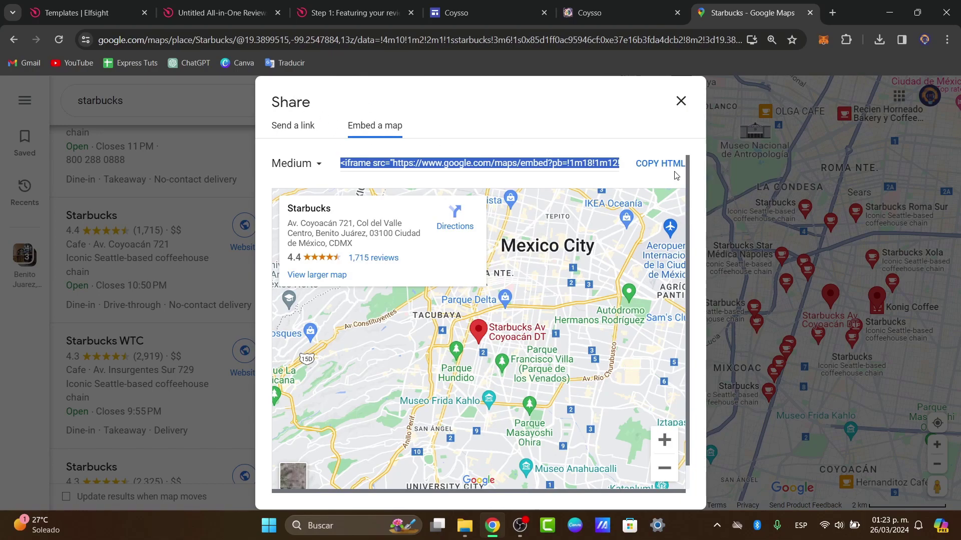
click(345, 13)
click(260, 13)
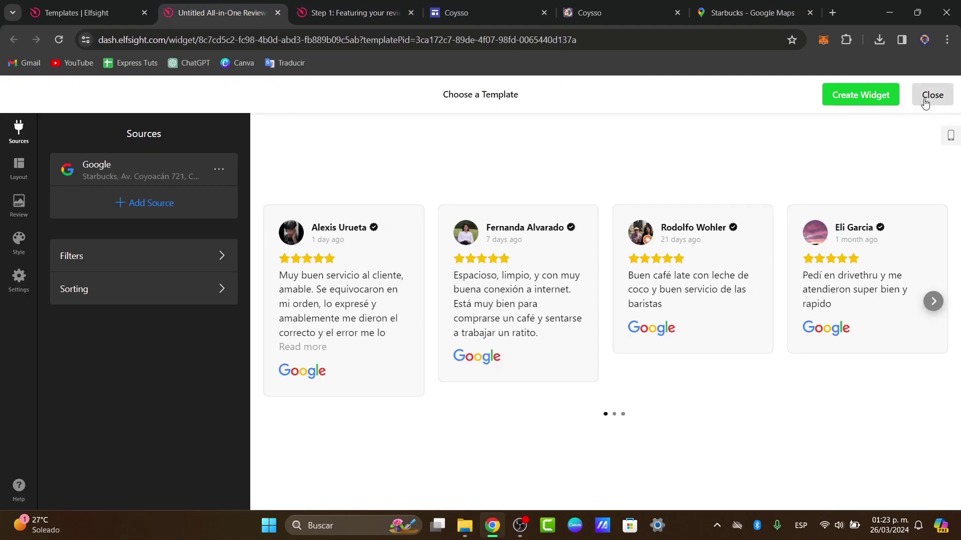
Step: Create and publish the All-in-One Reviews widget on the Free plan and copy its embed code
click(879, 96)
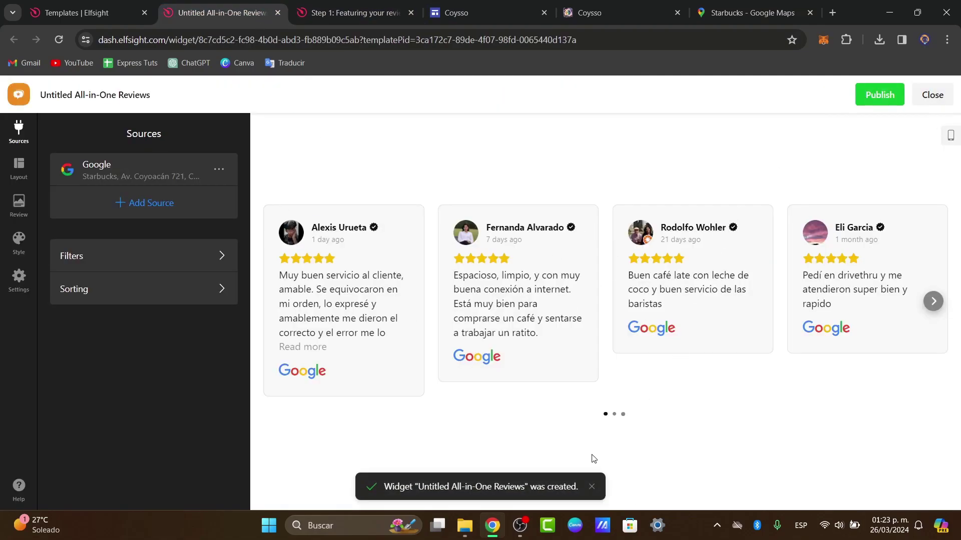
click(899, 99)
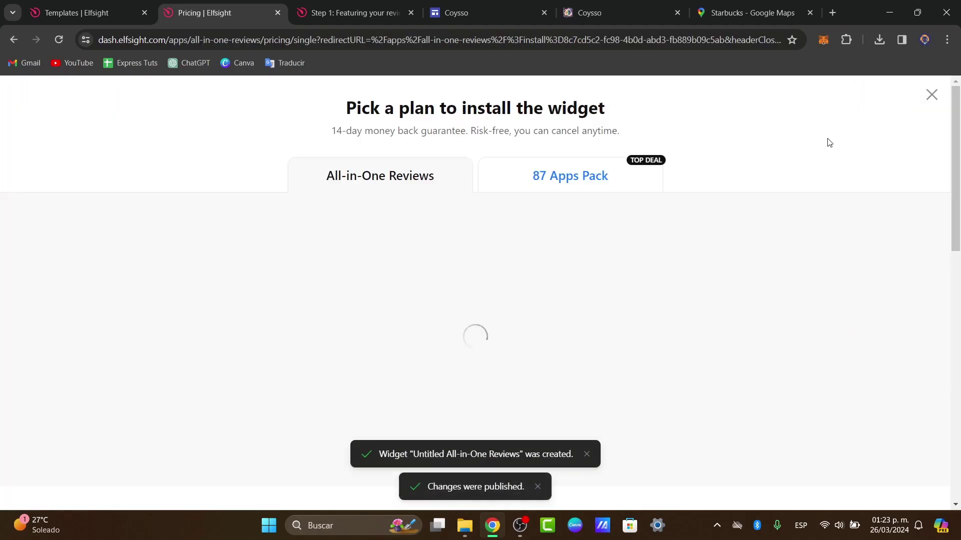
click(225, 382)
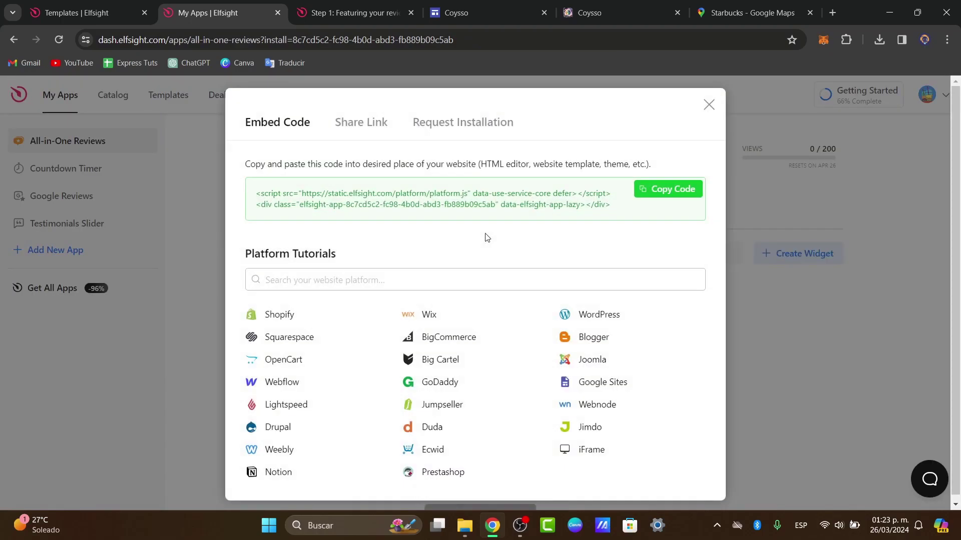
click(670, 188)
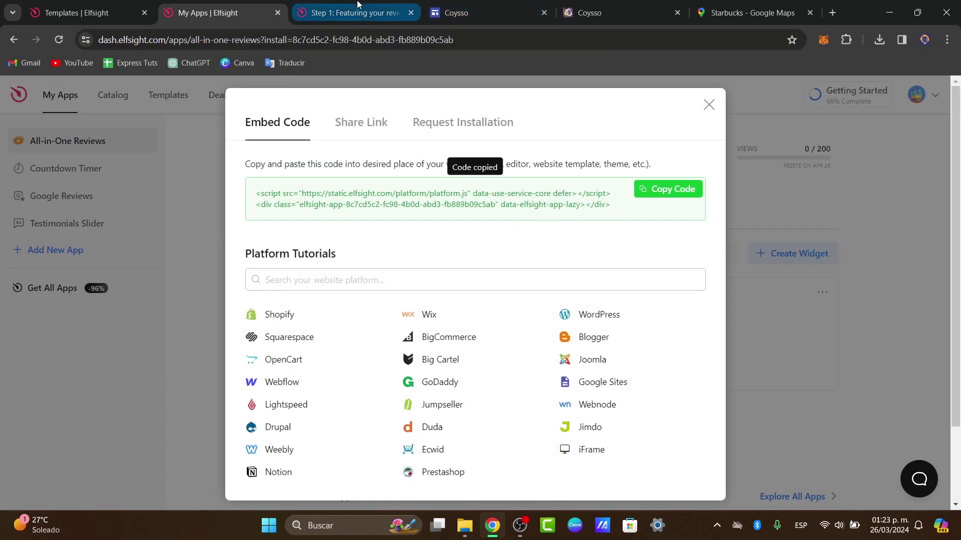
click(457, 7)
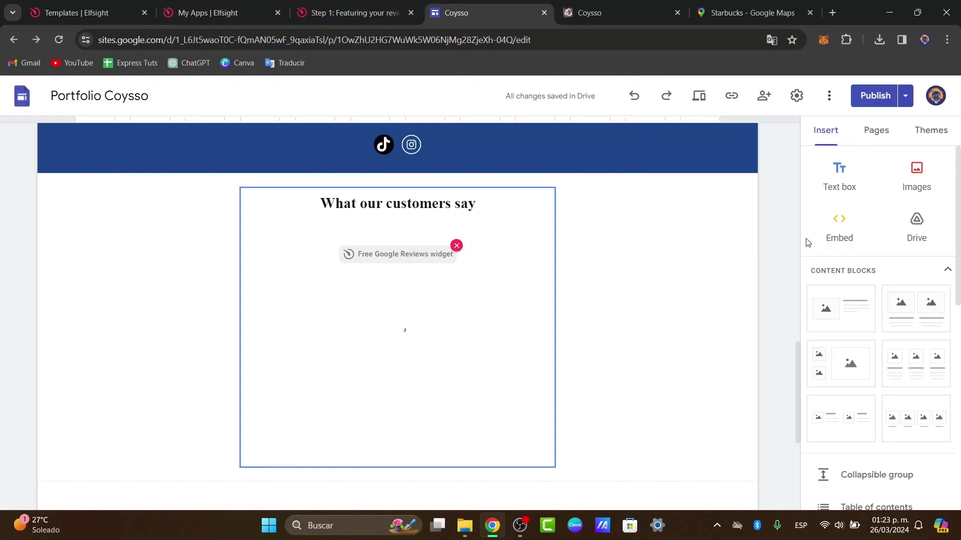
Step: Paste the All-in-One Reviews code into an Embed code block, preview it and insert it
click(826, 235)
click(392, 259)
key(ctrl+v)
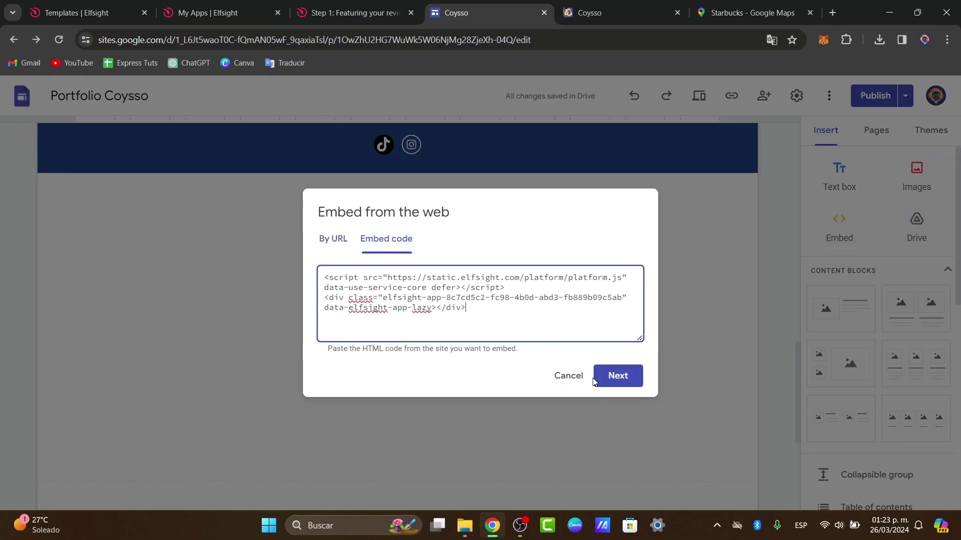
click(616, 375)
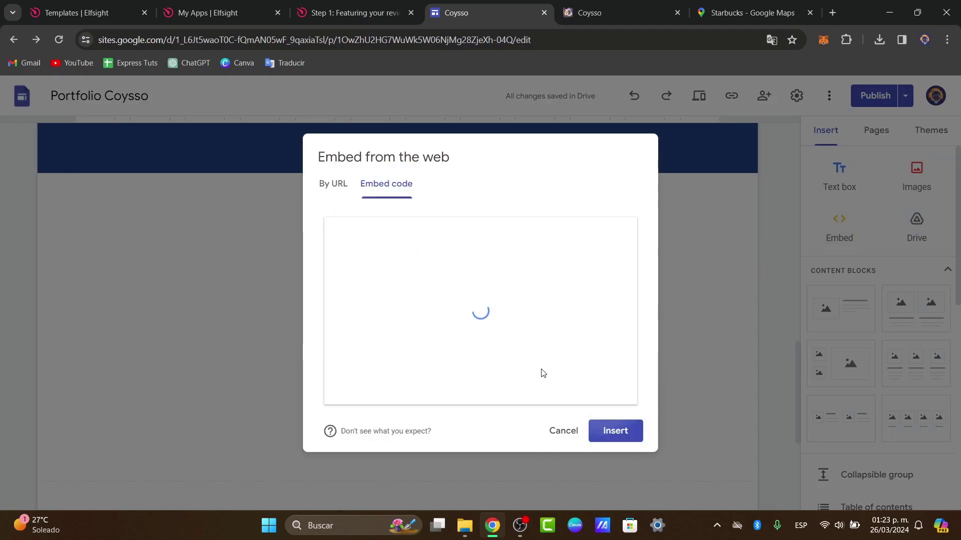
click(608, 434)
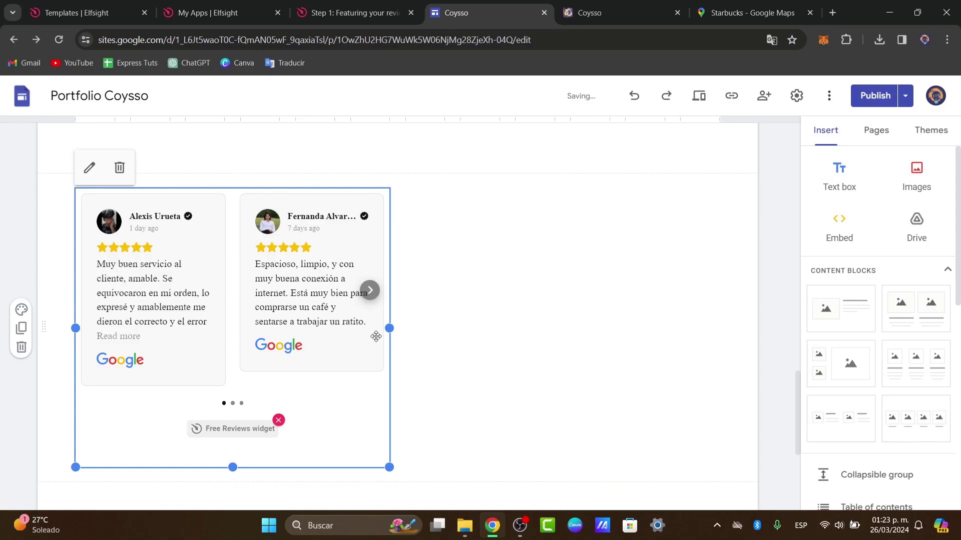
Step: Drag the reviews carousel block right, beneath the social-icons band
drag(332, 351, 544, 234)
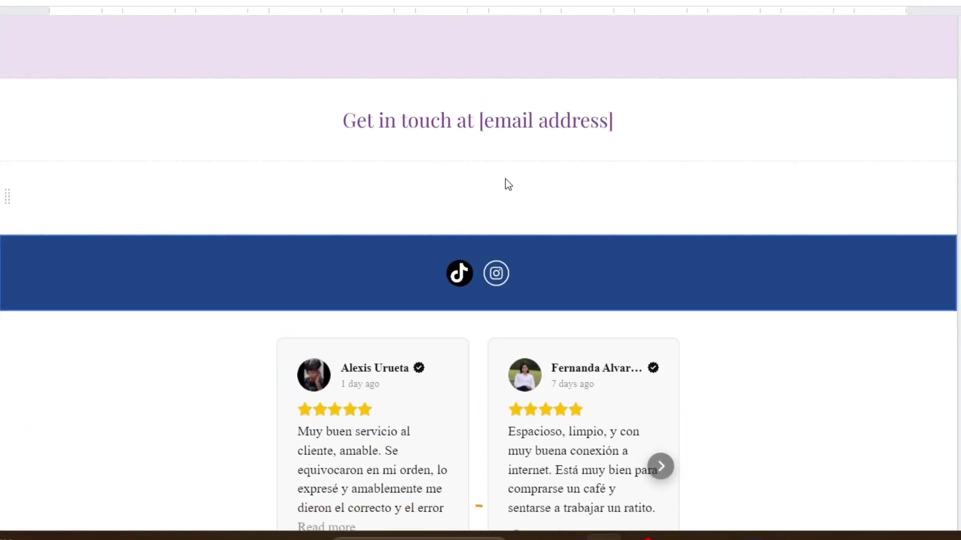
scroll(560, 188, down, 5)
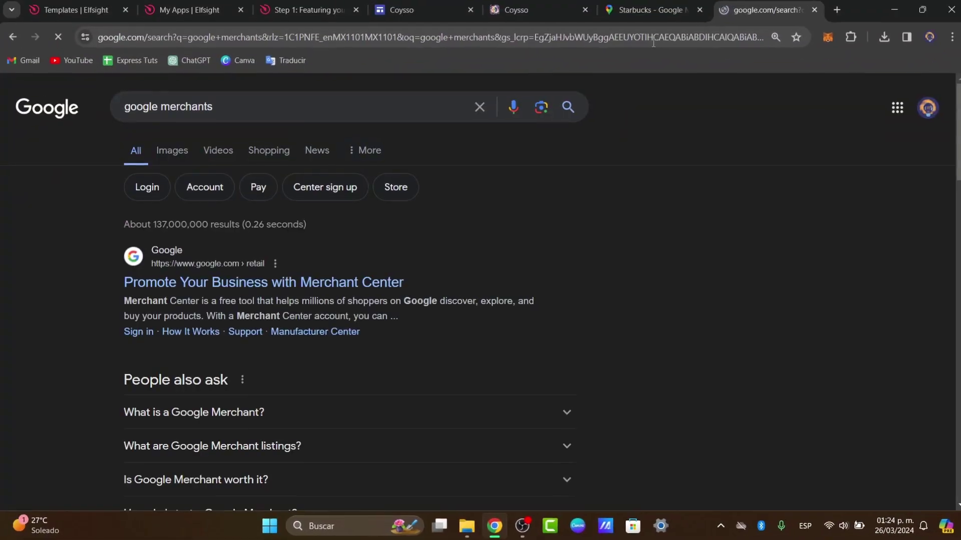
click(658, 5)
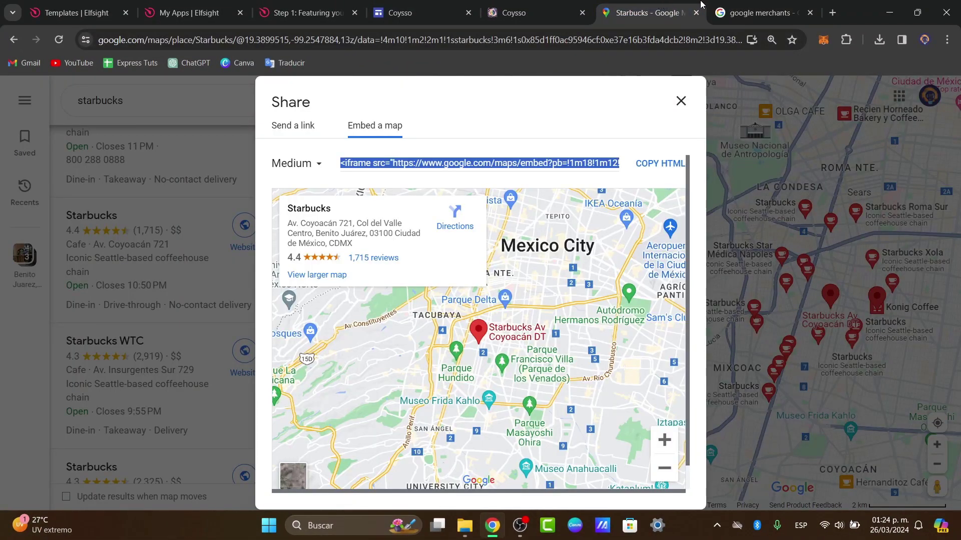
Step: From the 'google merchants' search results, open Google Merchant Center and continue past 'Verify it's you'
click(720, 8)
scroll(358, 233, down, 5)
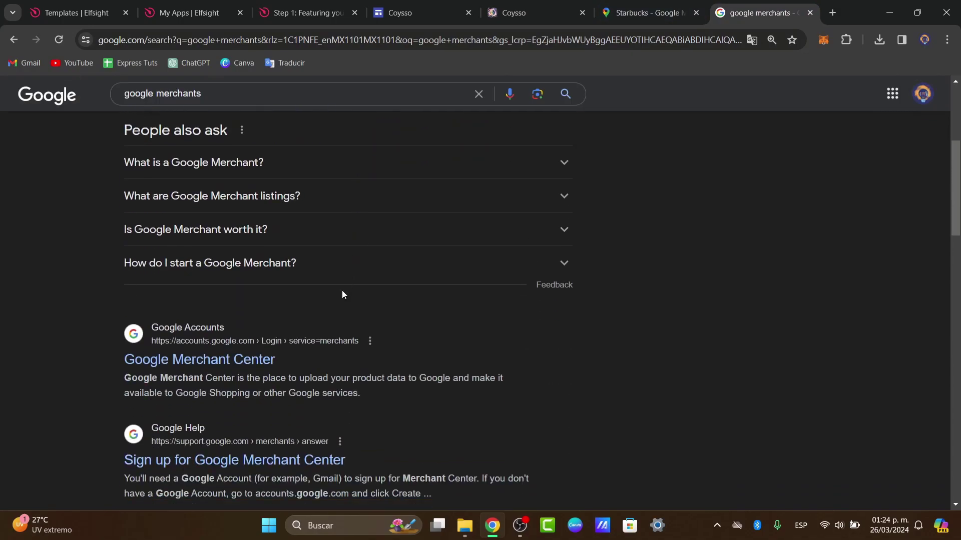
click(255, 353)
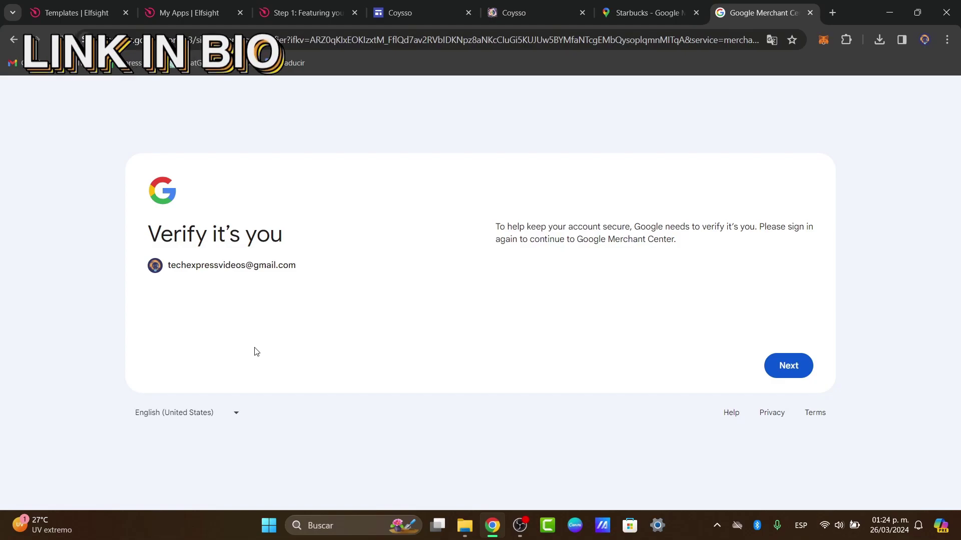
click(784, 364)
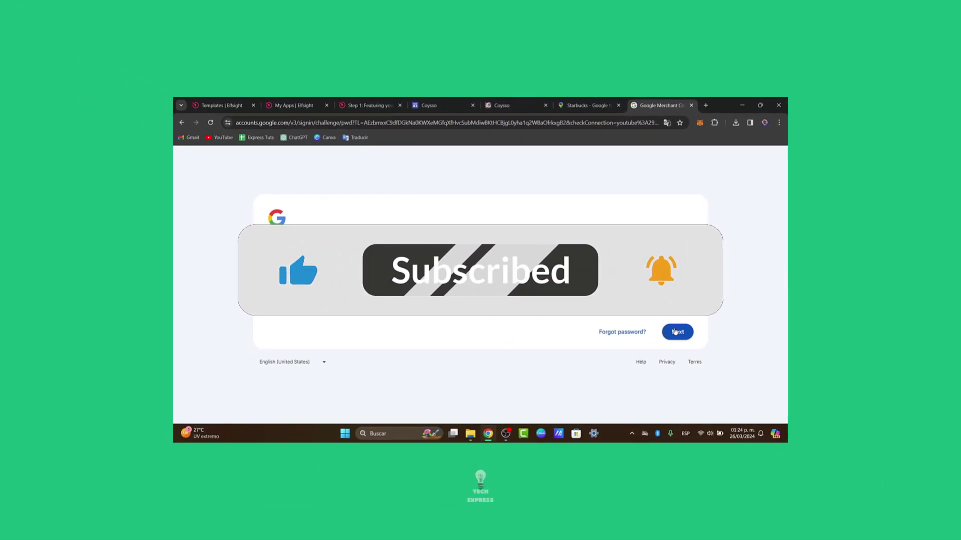
Step: Submit the account password and choose to get a verification code by text
click(675, 331)
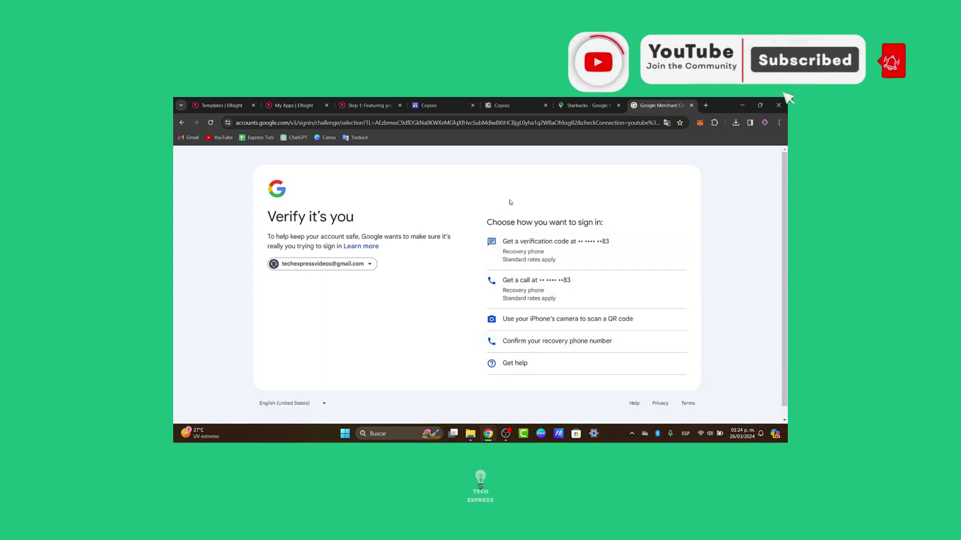
click(618, 246)
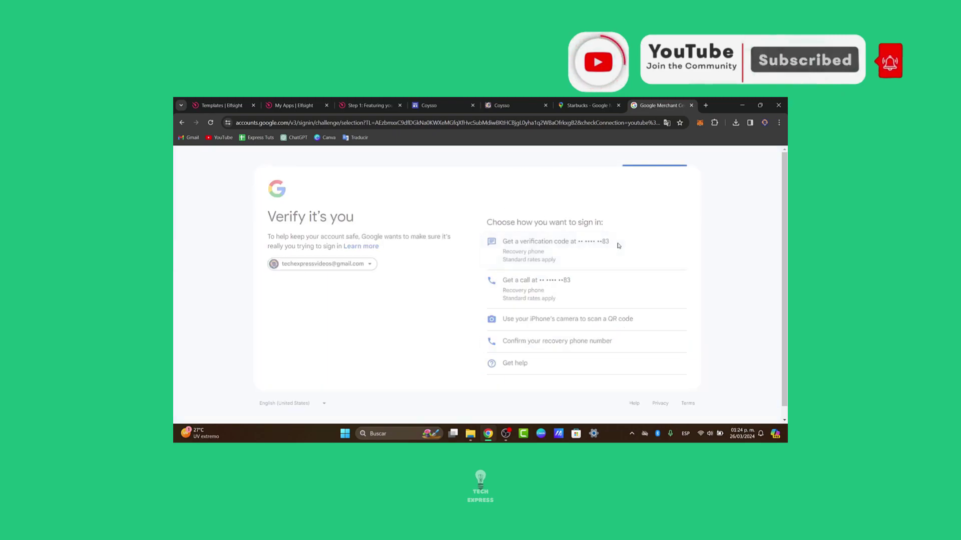